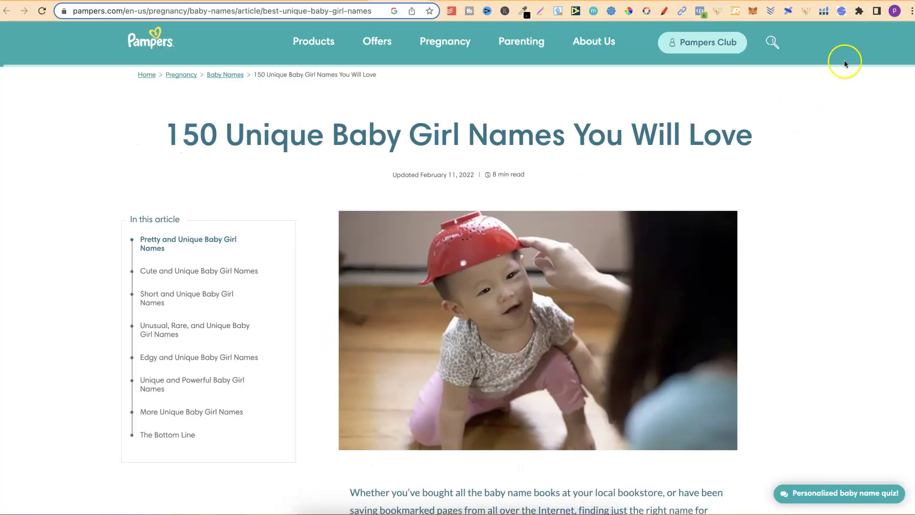
# - Read through the pretty and unique girl names in the Pampers baby girl names article
pyautogui.scroll(-3, 912, 48)
pyautogui.scroll(-6, 913, 48)
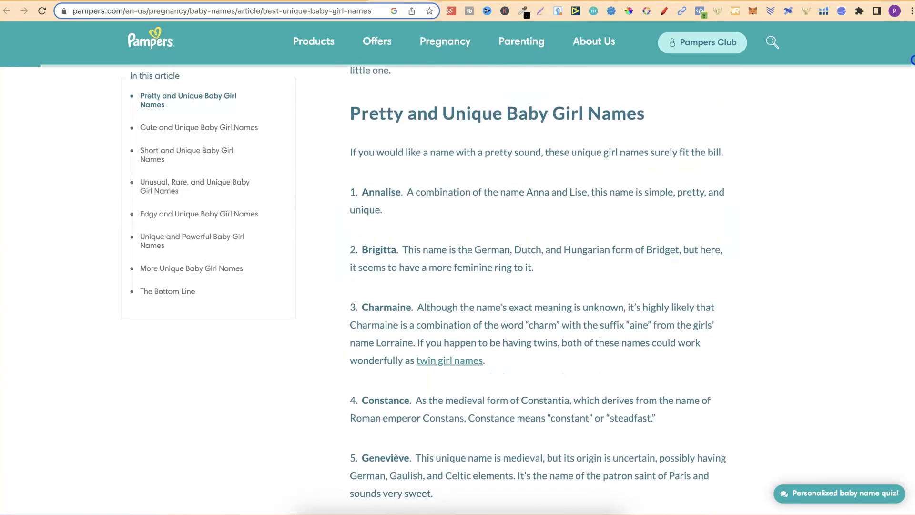
pyautogui.scroll(1, 814, 168)
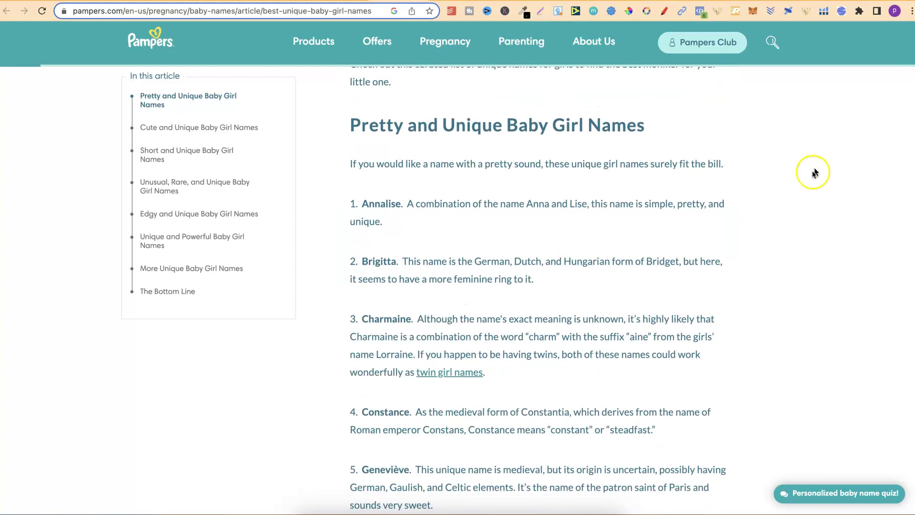
pyautogui.scroll(1, 912, 58)
pyautogui.scroll(-7, 912, 58)
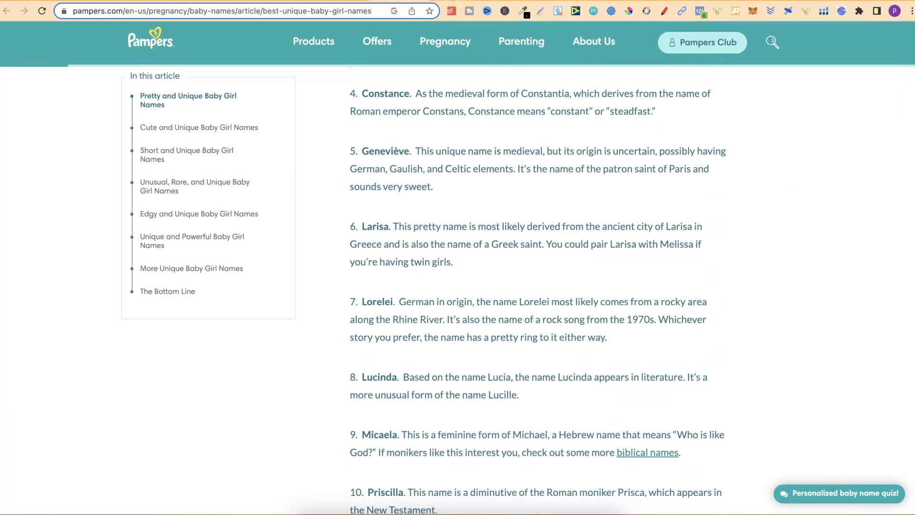
# - Open the Pampers UK article on most unique boy names from the Google results and look over it
pyautogui.hotkey('ctrl', 'Tab')
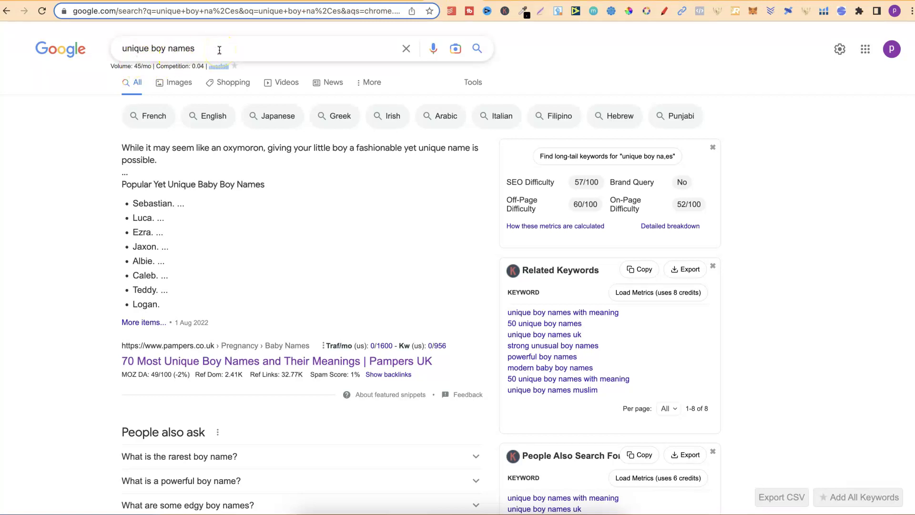
pyautogui.click(286, 361)
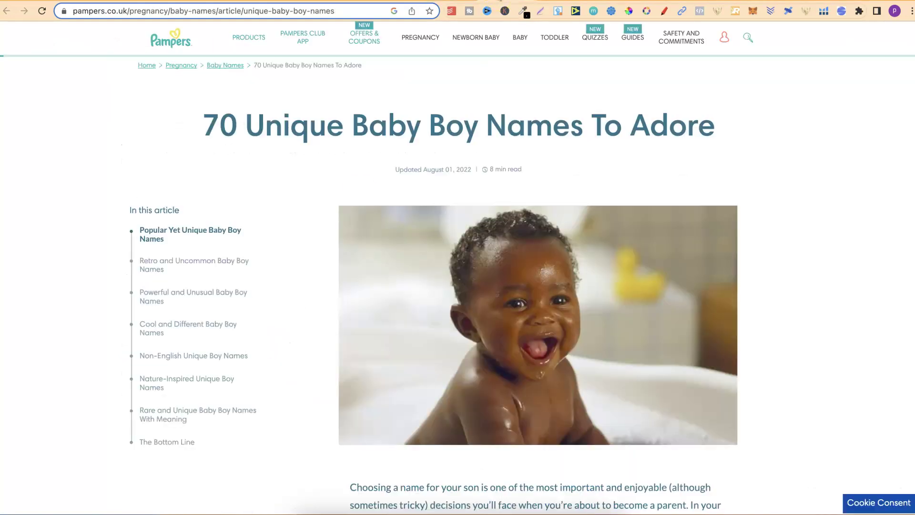
pyautogui.scroll(-3, 910, 57)
# - Look over Parade's article on the coolest last names and bring up the Thesaurus.com synonyms for coloring
pyautogui.moveTo(913, 57); pyautogui.dragTo(913, 93)
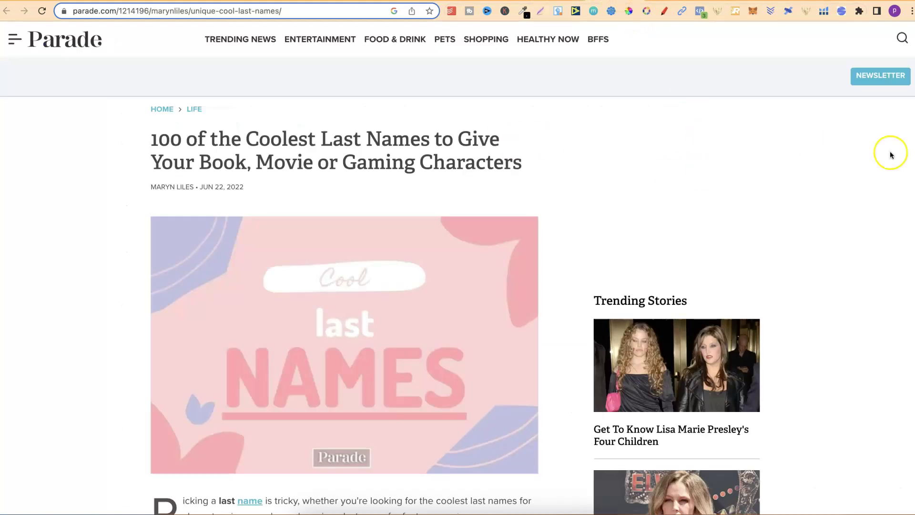
pyautogui.scroll(-2, 913, 44)
pyautogui.moveTo(912, 44)
pyautogui.mouseDown()
pyautogui.moveTo(913, 91)
pyautogui.moveTo(913, 36)
pyautogui.mouseUp()
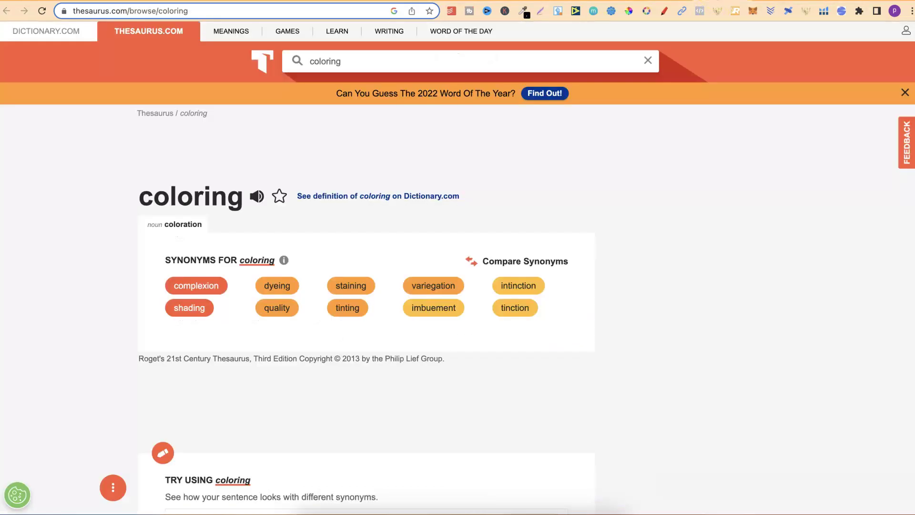
# - Open a blank Notepad note over the coloring synonyms and return to the Thesaurus.com page
pyautogui.click(716, 1)
pyautogui.click(442, 511)
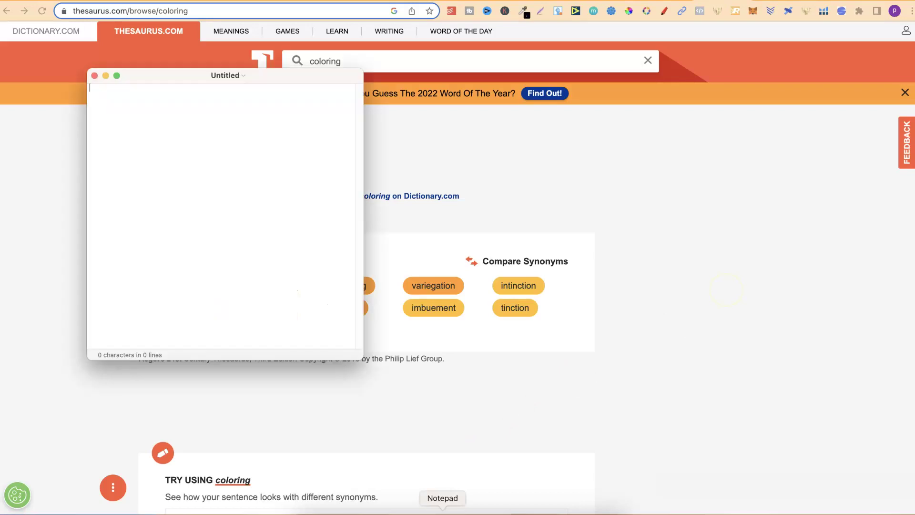
pyautogui.click(169, 193)
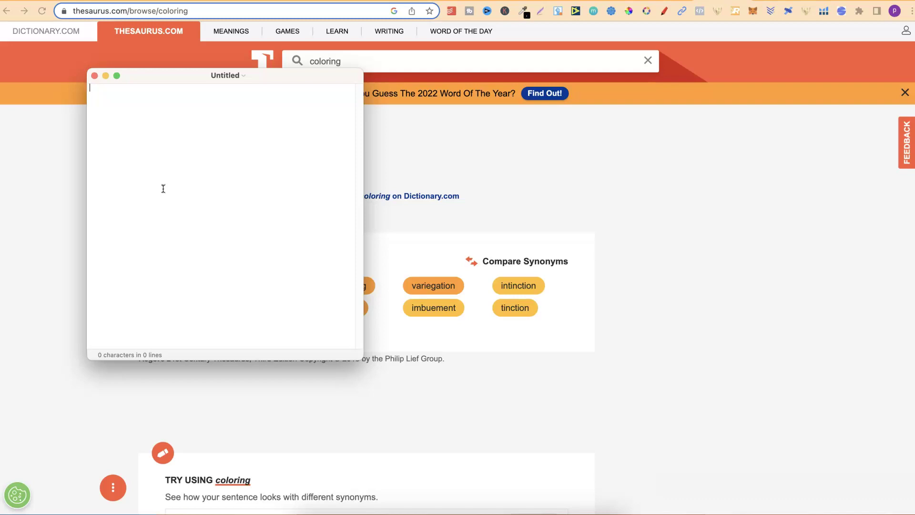
pyautogui.click(692, 322)
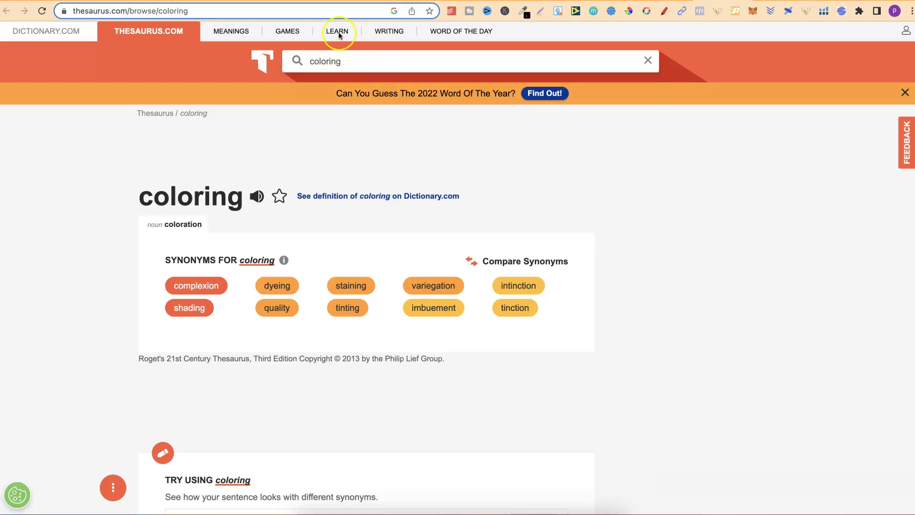
# - Switch to the ChatGPT conversation and examine the list of 20 unique girl names
pyautogui.click(283, 2)
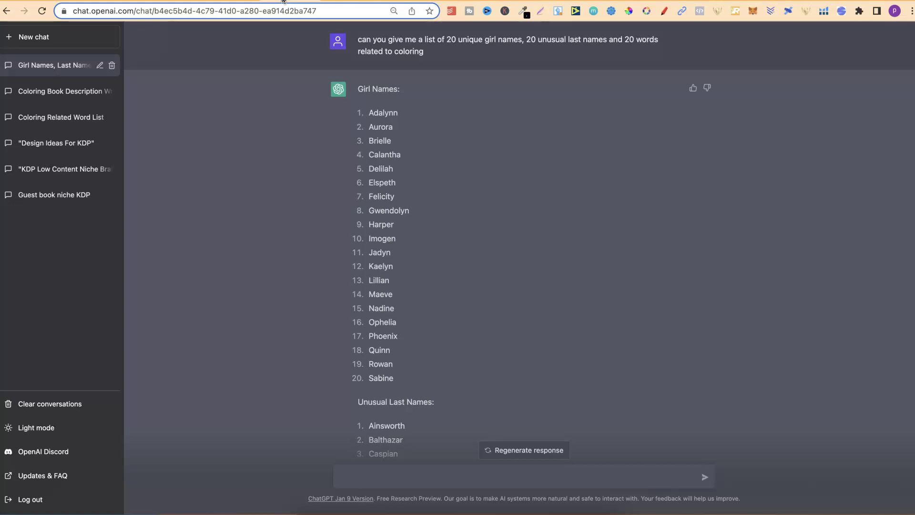
pyautogui.click(418, 66)
pyautogui.click(360, 112)
pyautogui.keyDown('shift'); pyautogui.click(426, 395); pyautogui.keyUp('shift')
pyautogui.click(586, 266)
# - Examine the list of 20 unusual last names in the same ChatGPT response
pyautogui.scroll(-2, 588, 267)
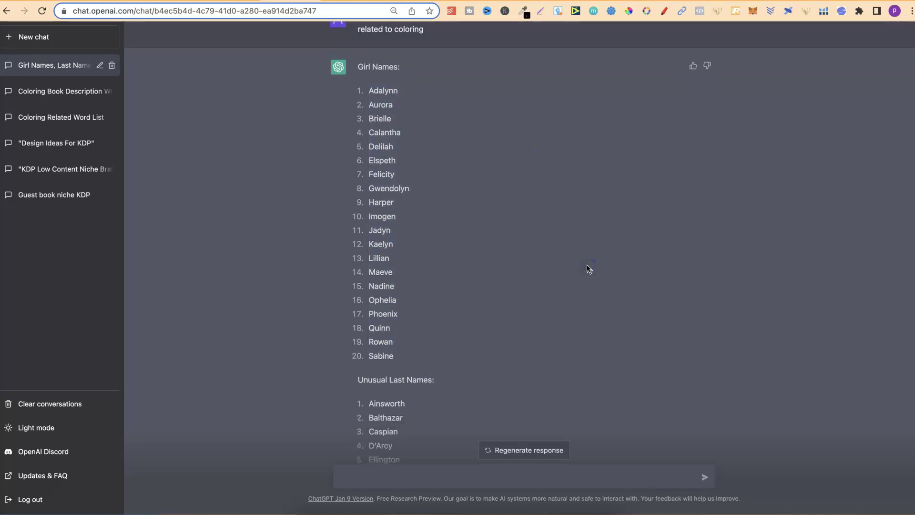
pyautogui.scroll(-6, 588, 268)
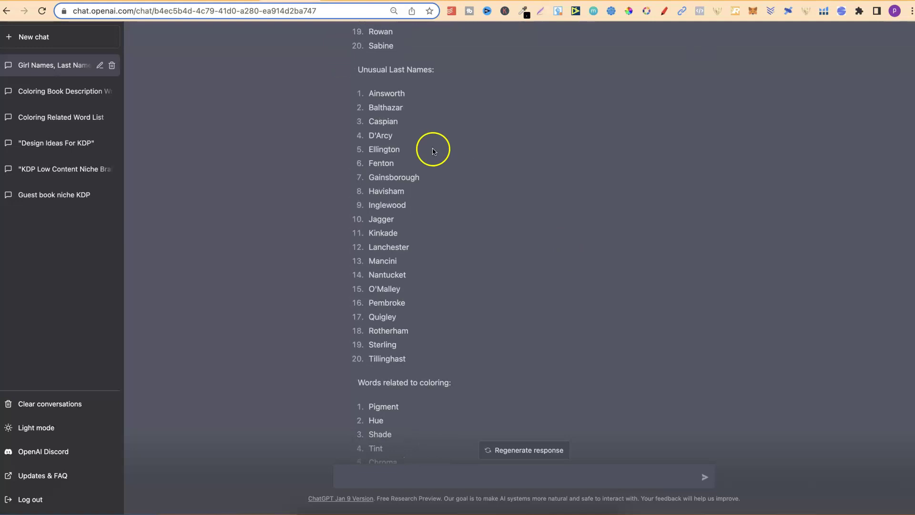
pyautogui.moveTo(372, 101); pyautogui.dragTo(445, 382)
pyautogui.click(660, 301)
# - Examine the list of 20 words related to coloring at the end of the response
pyautogui.scroll(-3, 660, 300)
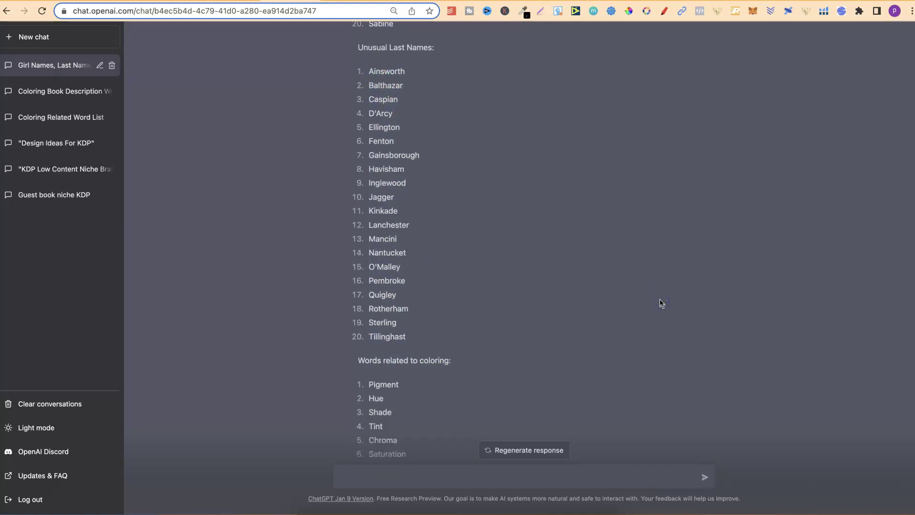
pyautogui.scroll(-5, 660, 301)
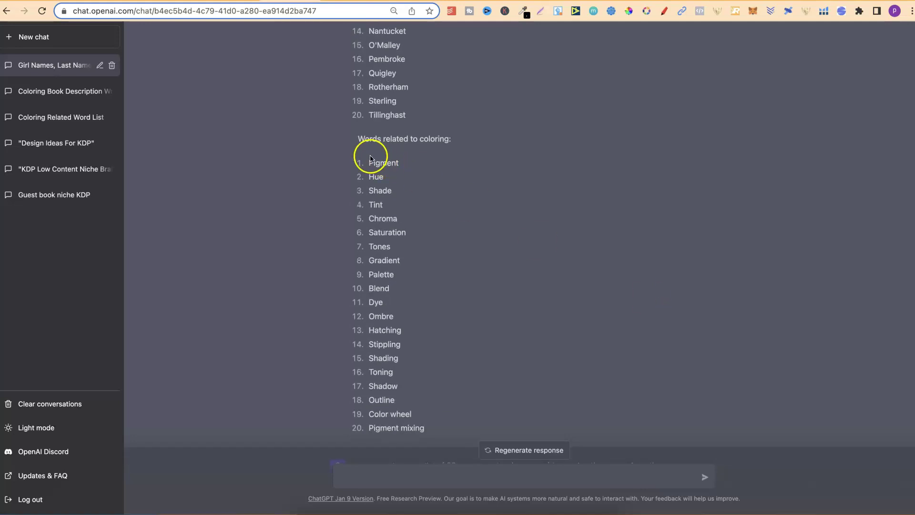
pyautogui.moveTo(370, 161); pyautogui.dragTo(446, 419)
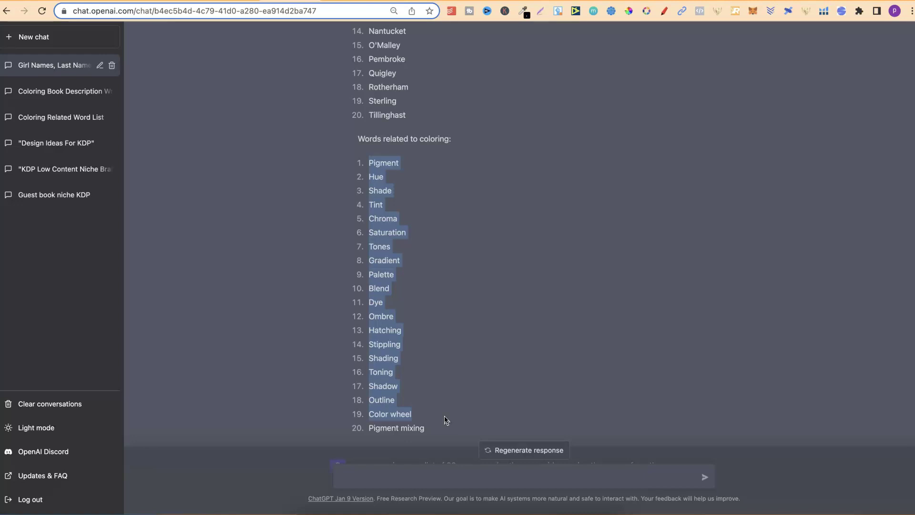
pyautogui.click(644, 355)
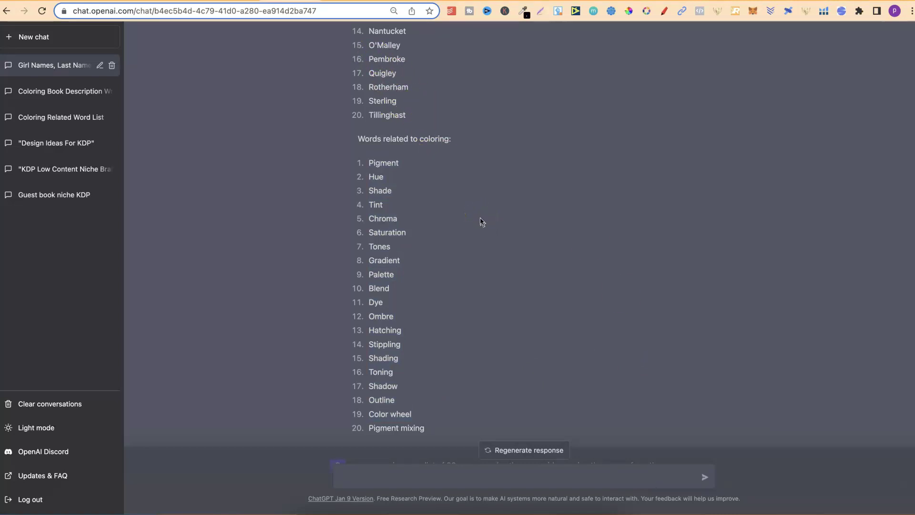
pyautogui.click(733, 226)
# - Review the pen name lists that combine the unique girl names with the unusual last names and with the coloring words
pyautogui.scroll(-1, 874, 260)
pyautogui.scroll(-10, 874, 260)
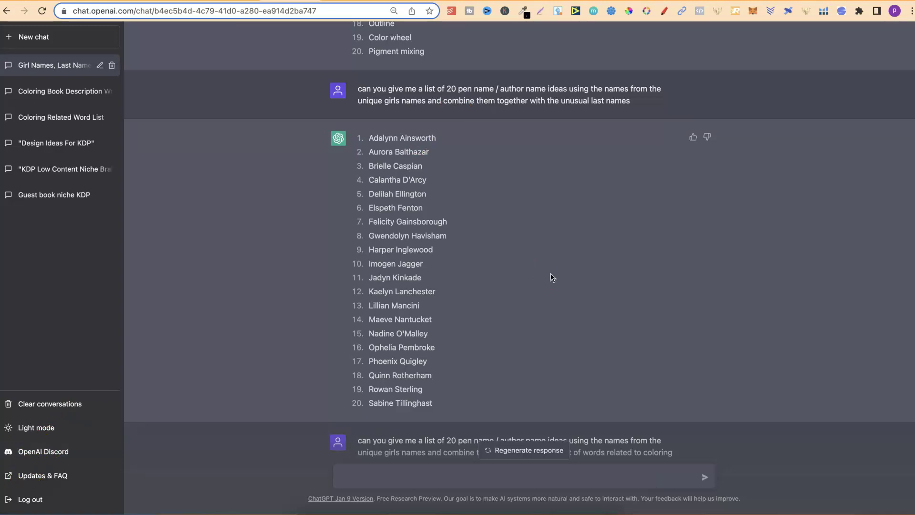
pyautogui.click(411, 225)
pyautogui.scroll(-5, 774, 384)
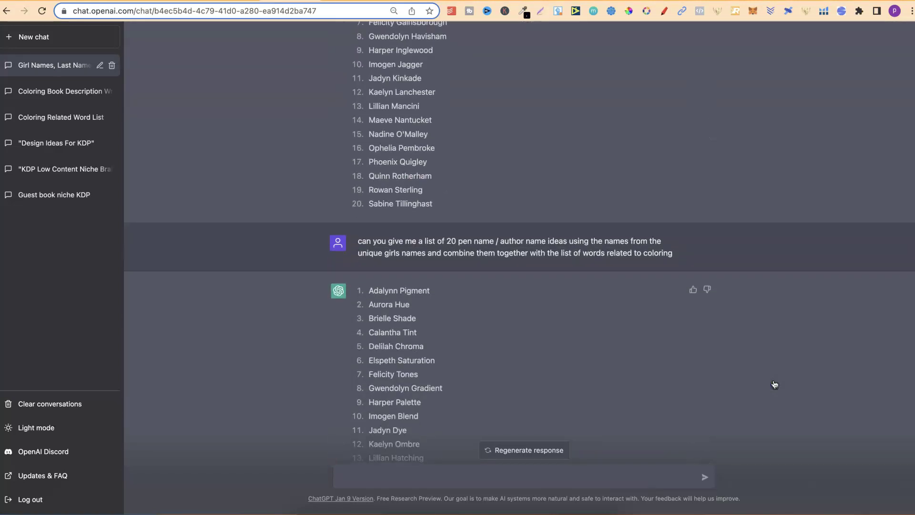
pyautogui.scroll(-3, 774, 384)
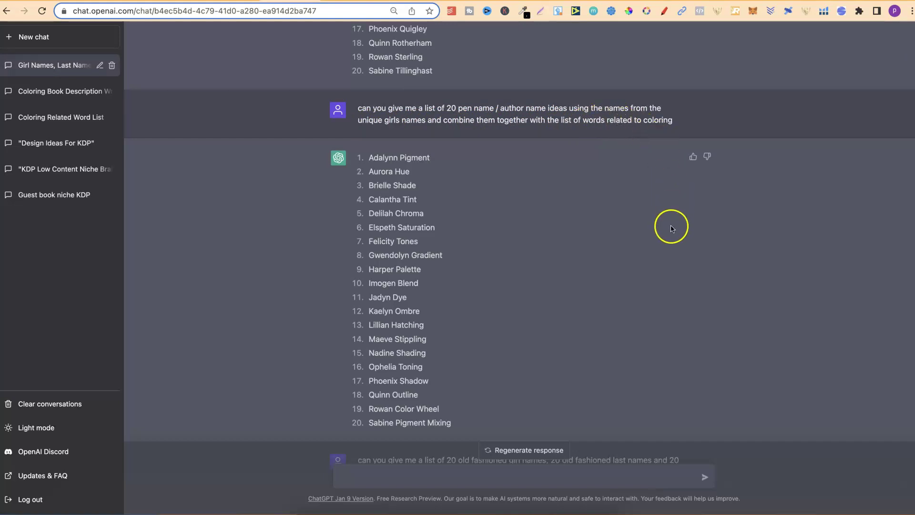
# - Examine the prompt asking for old fashioned girl names, old fashioned last names and puzzle book words, highlighting its key phrases
pyautogui.scroll(-1, 828, 220)
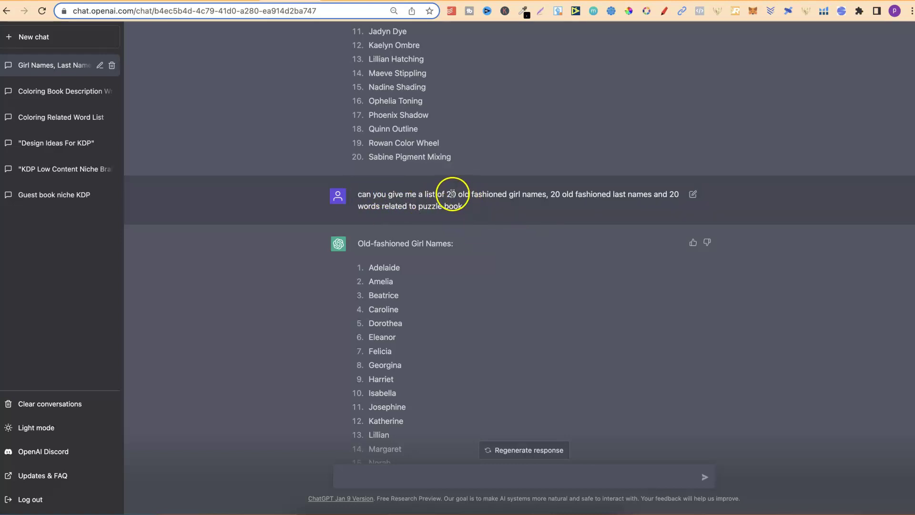
pyautogui.moveTo(463, 197); pyautogui.dragTo(543, 200)
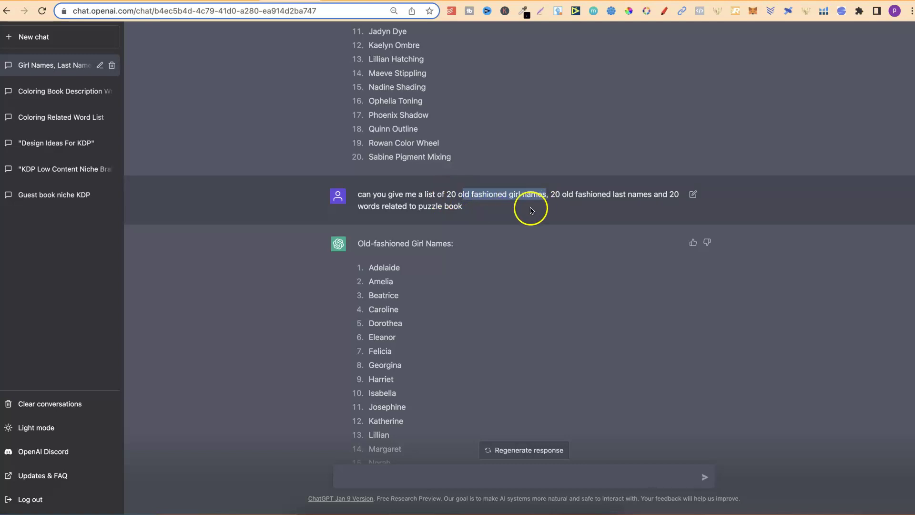
pyautogui.click(531, 211)
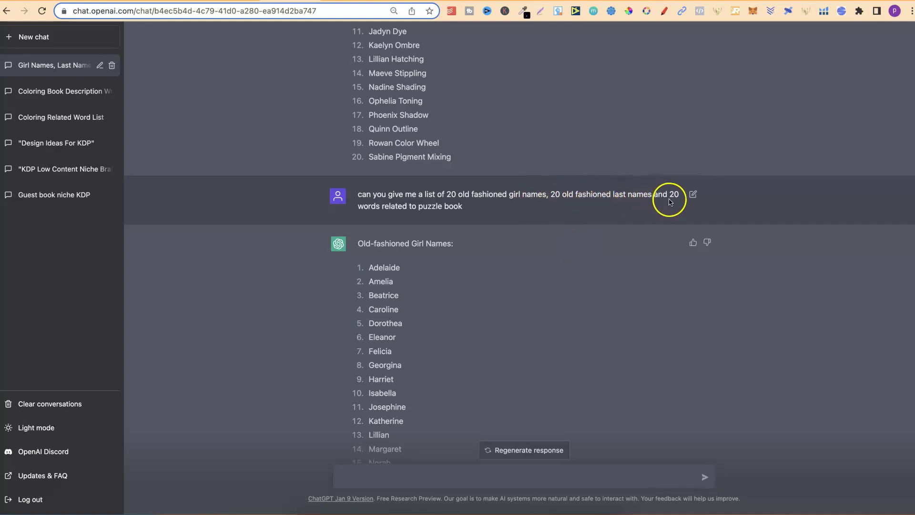
pyautogui.moveTo(418, 206); pyautogui.dragTo(465, 210)
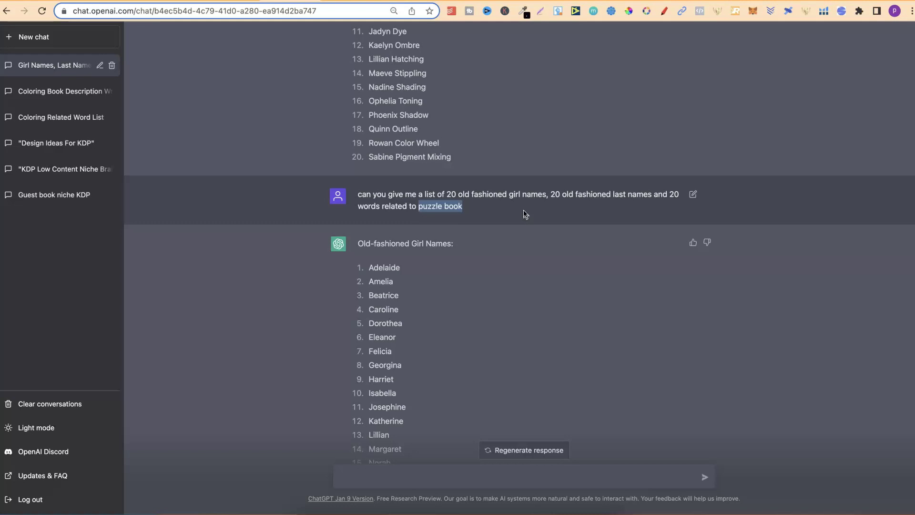
pyautogui.click(619, 272)
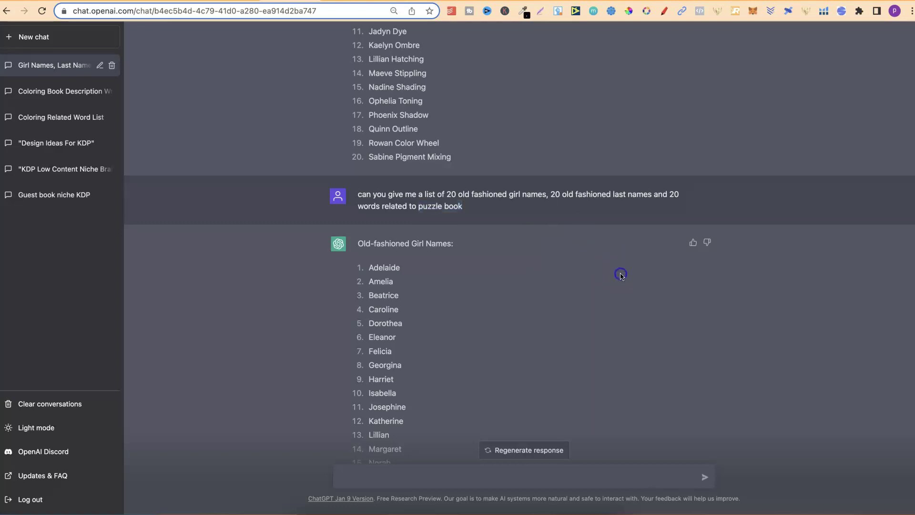
# - Examine the list of 20 old-fashioned girl names in the response
pyautogui.scroll(-1, 621, 274)
pyautogui.scroll(-3, 621, 276)
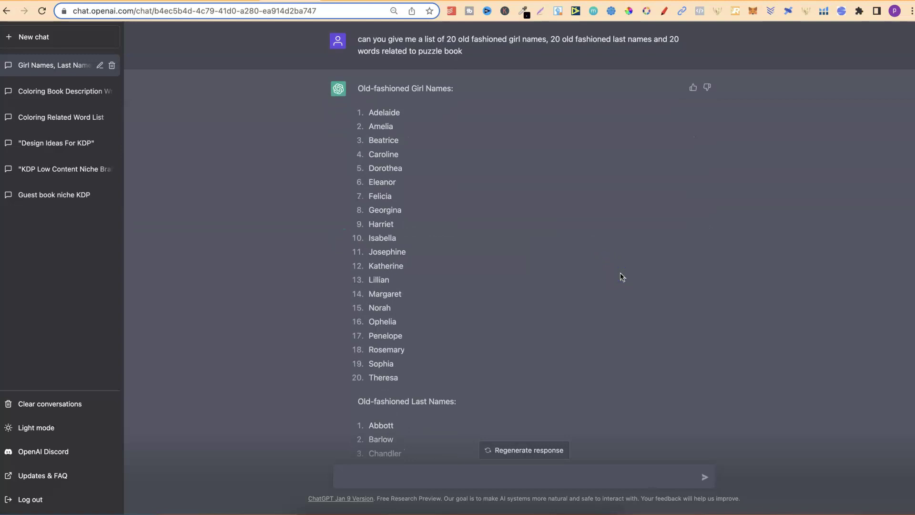
pyautogui.moveTo(370, 115); pyautogui.dragTo(432, 395)
pyautogui.click(537, 377)
# - Review the list of old-fashioned last names and the list of words related to puzzle book
pyautogui.scroll(-3, 593, 383)
pyautogui.scroll(-3, 593, 385)
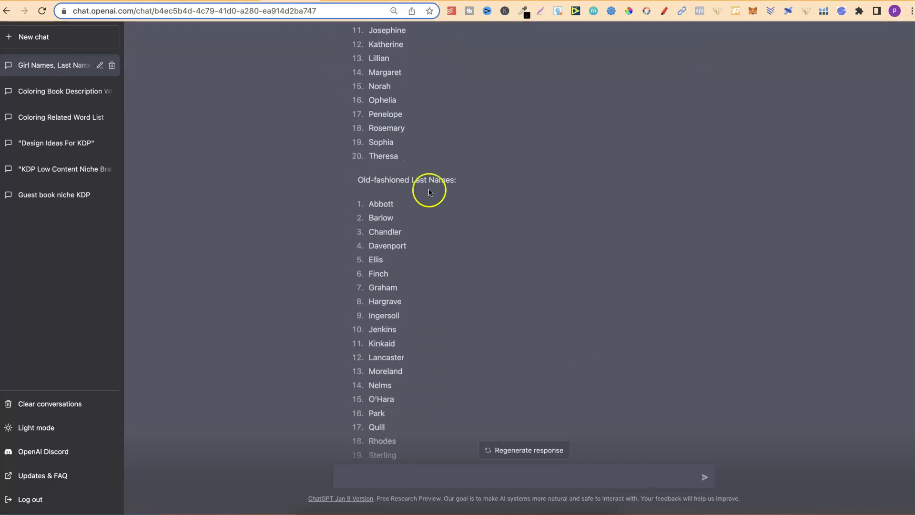
pyautogui.scroll(-5, 772, 314)
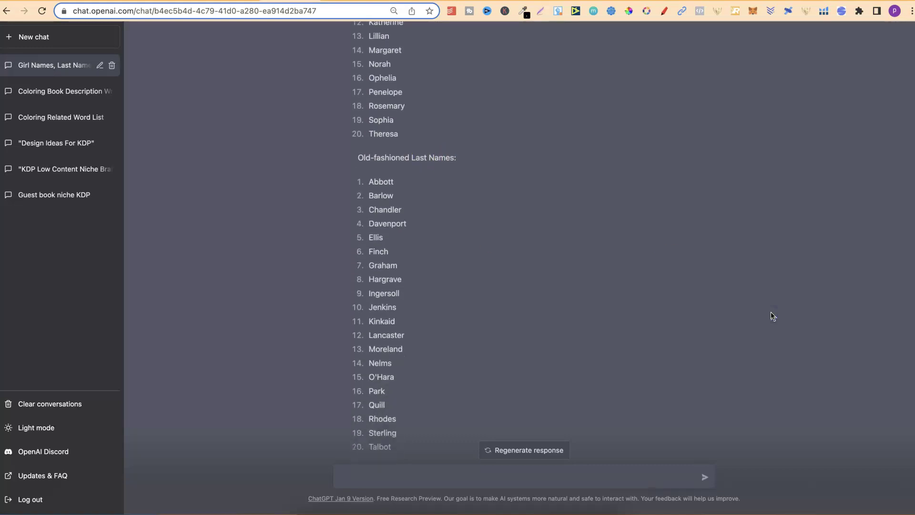
pyautogui.scroll(-3, 771, 315)
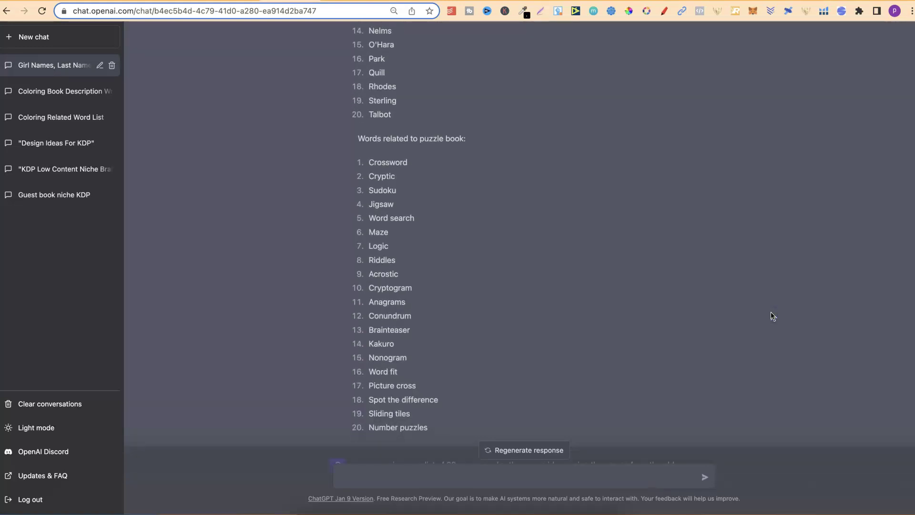
pyautogui.scroll(-6, 772, 316)
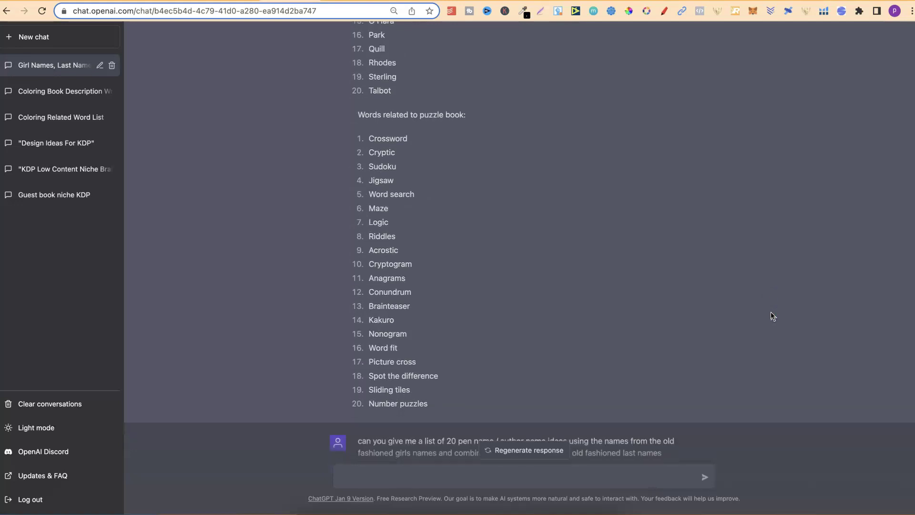
# - Review the pen name lists that combine the old-fashioned girl names with old-fashioned last names and with puzzle words
pyautogui.scroll(-2, 773, 316)
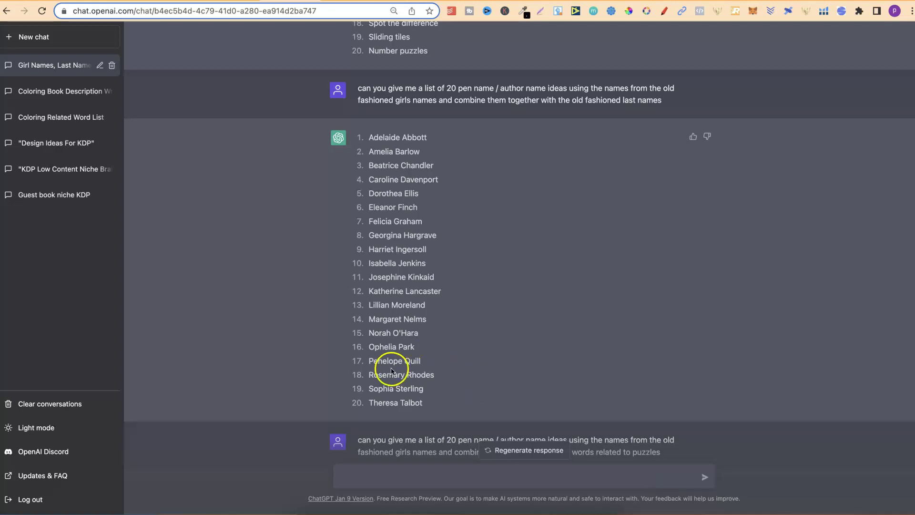
pyautogui.click(678, 361)
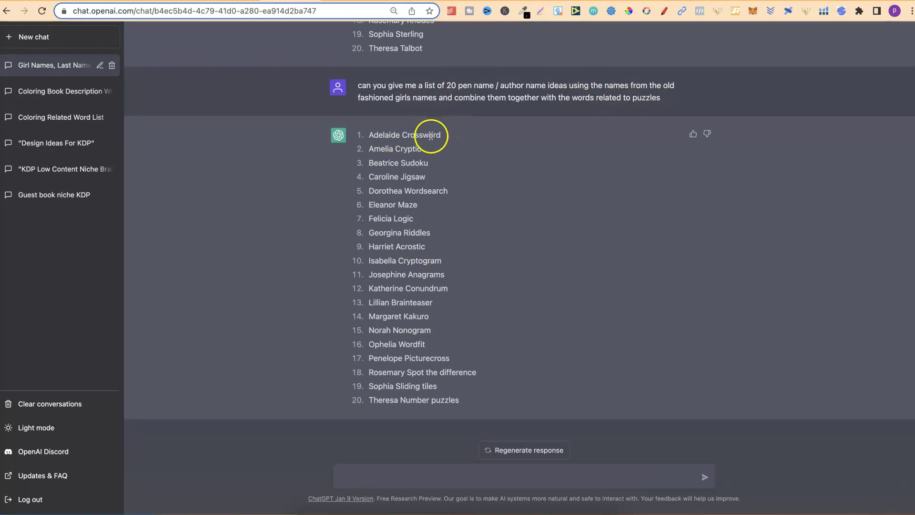
pyautogui.scroll(7, 616, 250)
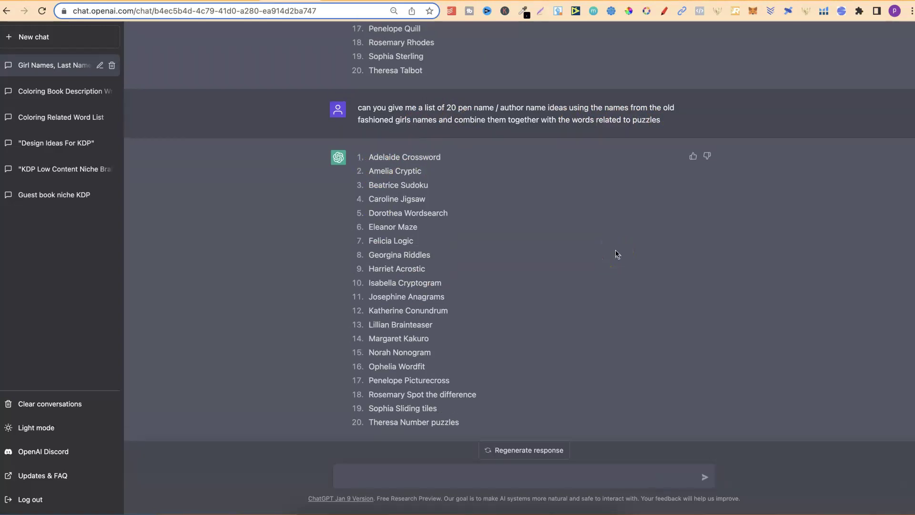
pyautogui.scroll(11, 616, 250)
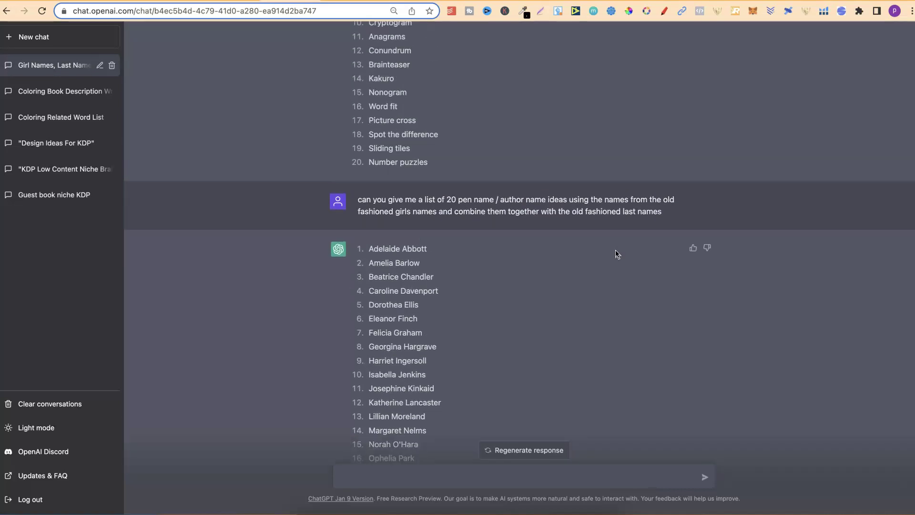
pyautogui.scroll(11, 615, 250)
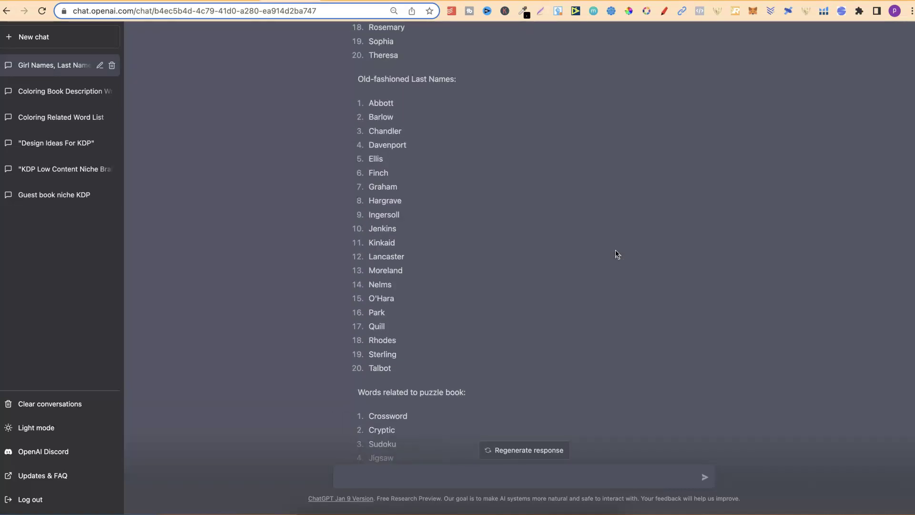
# - Copy the pen name "Brielle Shade" from the list that combines unique girl names with coloring words
pyautogui.scroll(7, 616, 249)
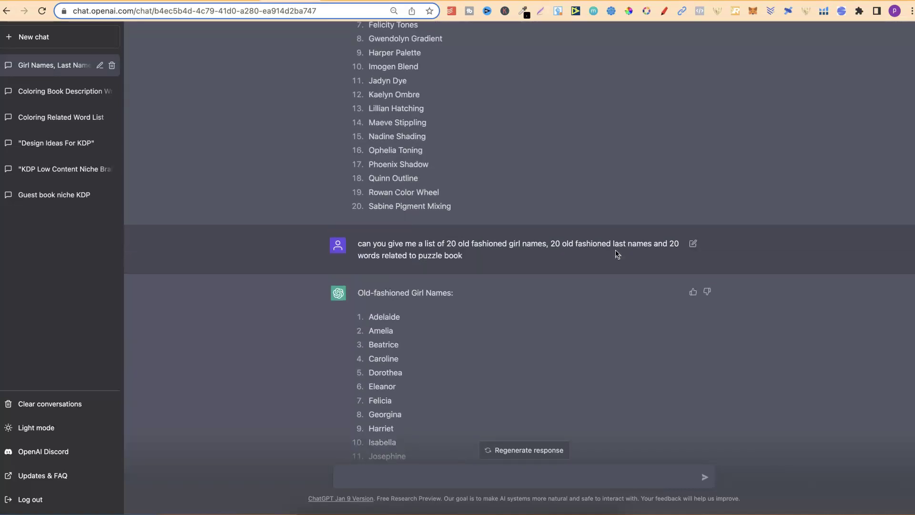
pyautogui.scroll(1, 616, 254)
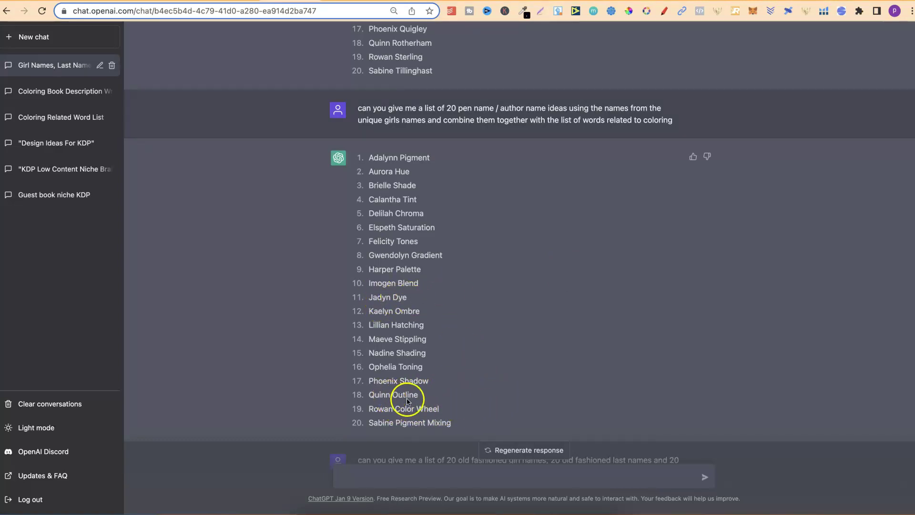
pyautogui.tripleClick(403, 185)
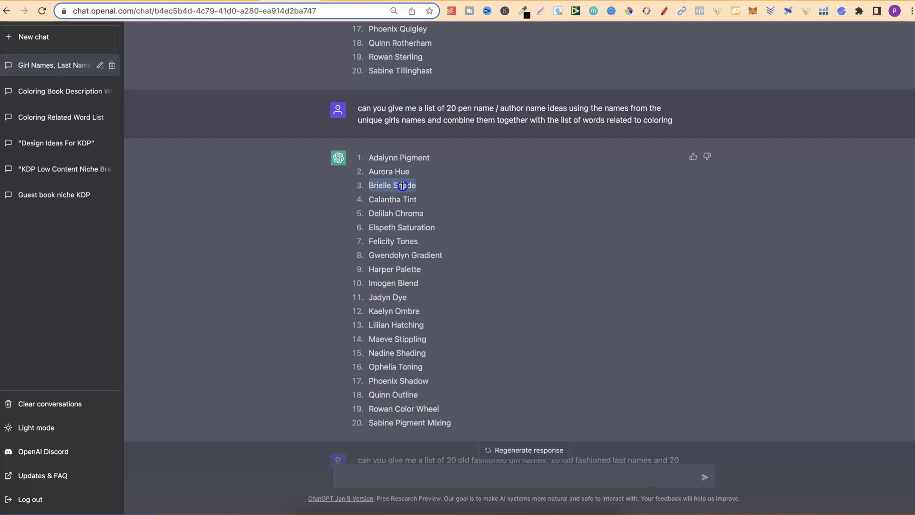
pyautogui.rightClick(403, 186)
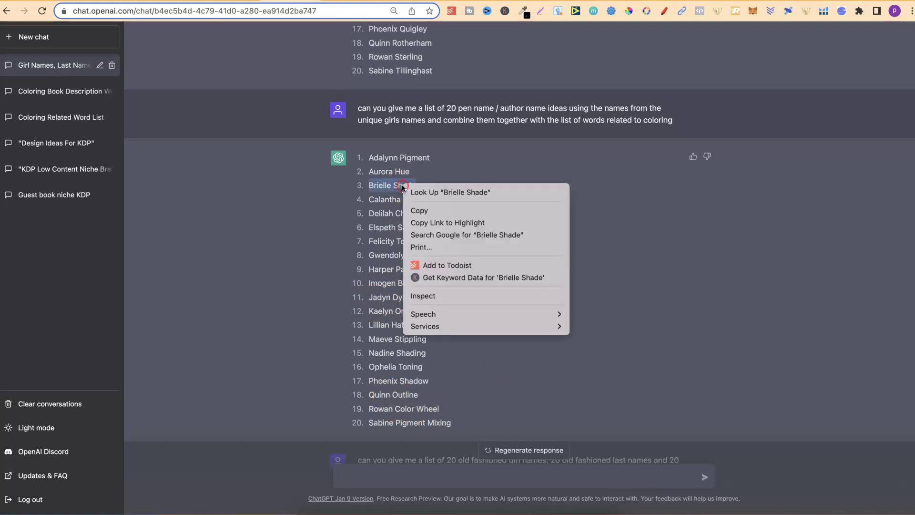
pyautogui.click(435, 209)
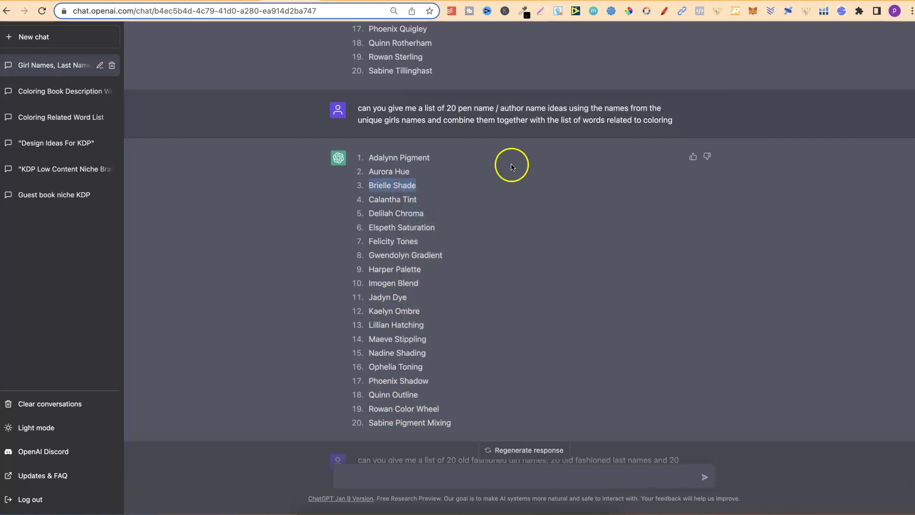
# - Open namecheckr from the Google results for "social url checker" and check the availability of the name BrielleShade
pyautogui.click(815, 2)
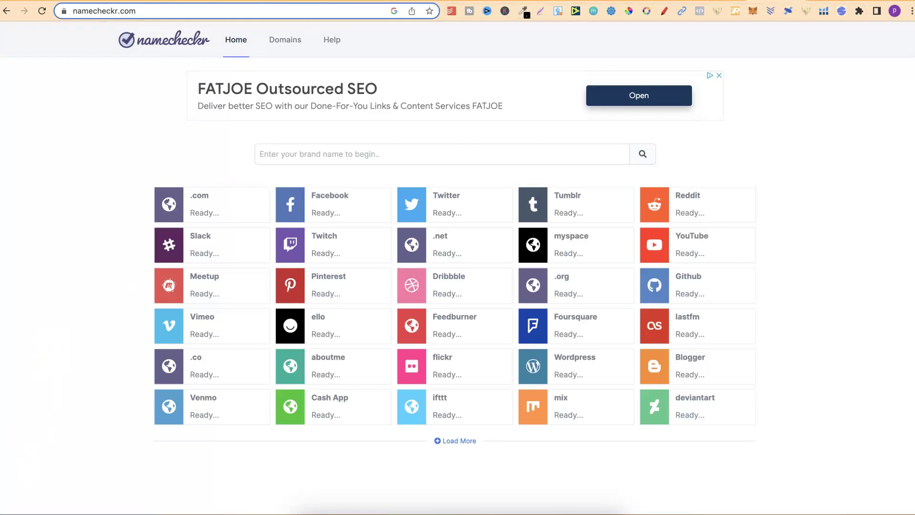
pyautogui.hotkey('ctrl', 'Tab')
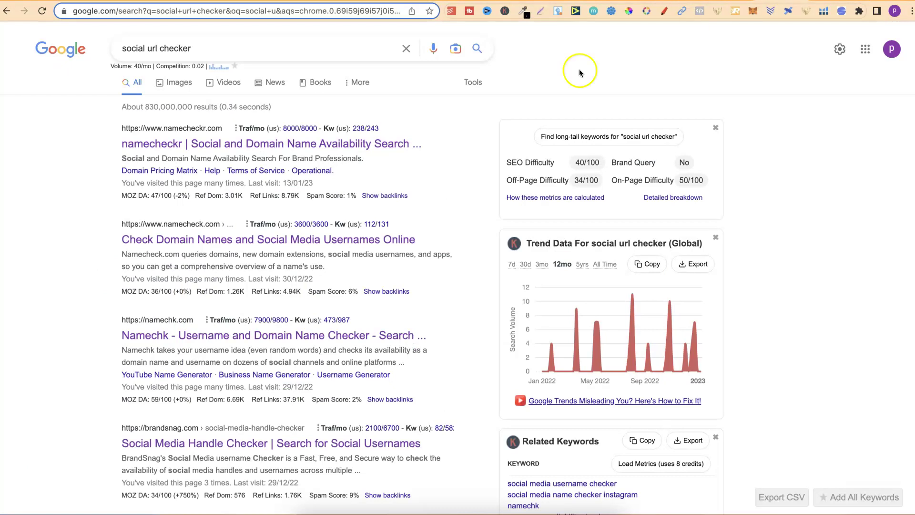
pyautogui.click(401, 151)
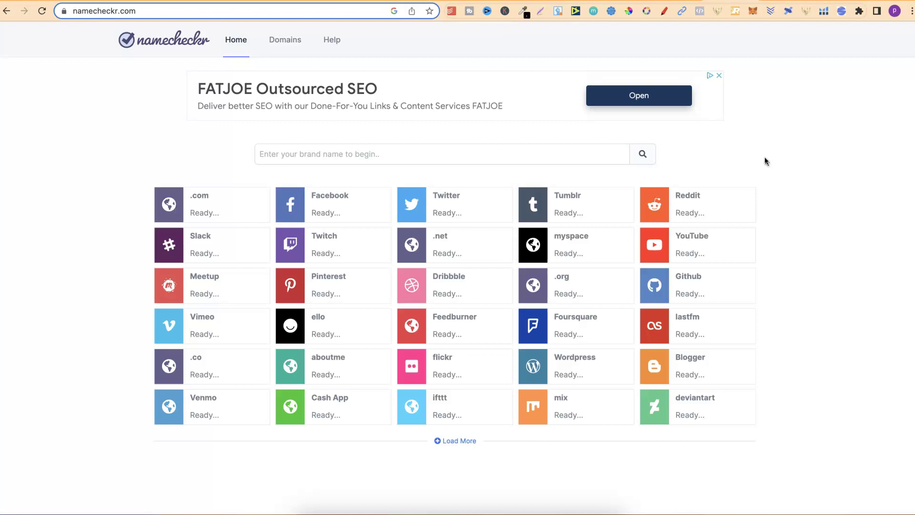
pyautogui.click(365, 154)
pyautogui.click(291, 152)
pyautogui.write('BrielleShade')
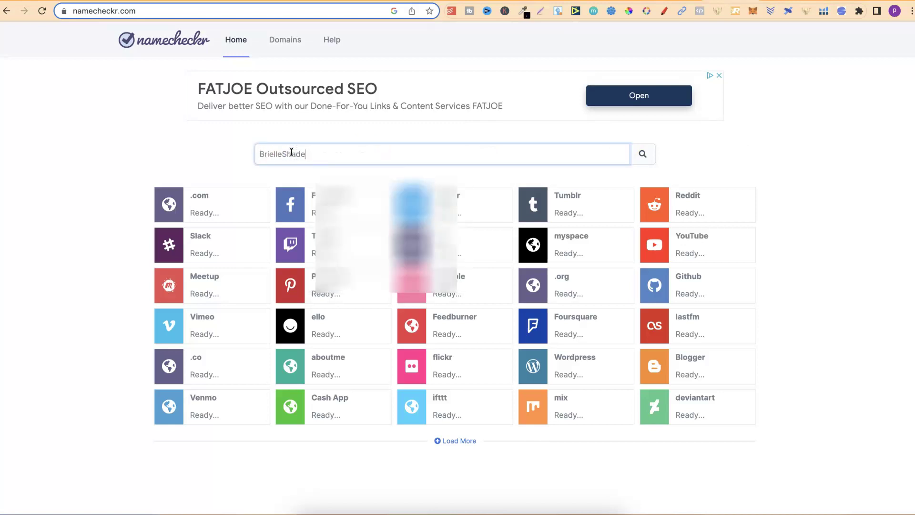
pyautogui.click(642, 149)
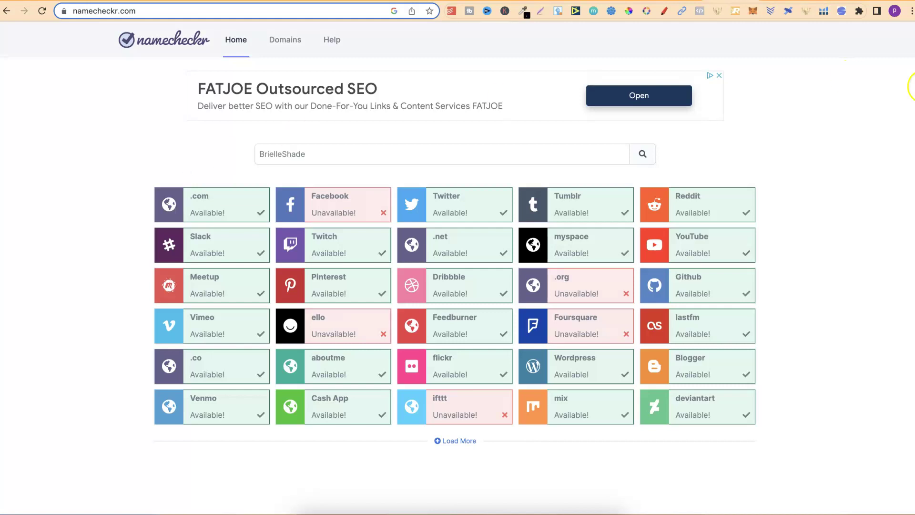
# - Switch to Amazon and search All Departments for the copied pen name "Brielle Shade"
pyautogui.click(824, 10)
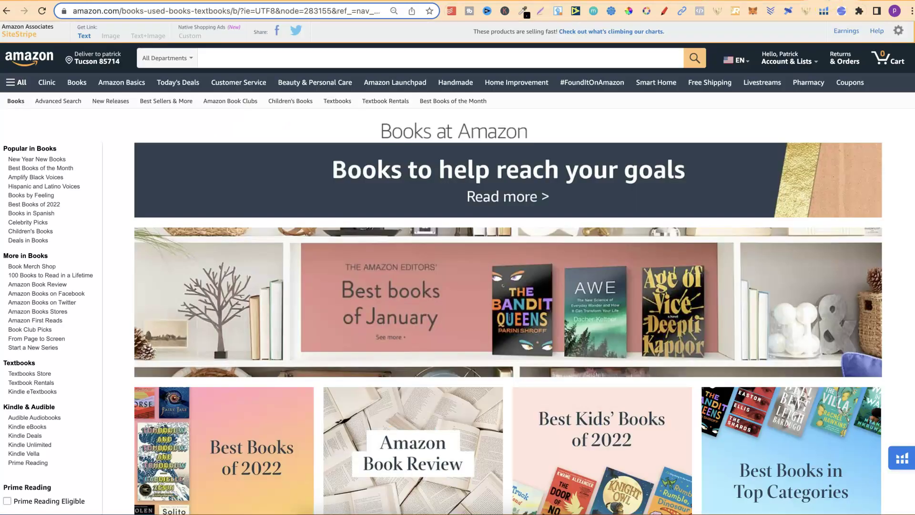
pyautogui.click(307, 56)
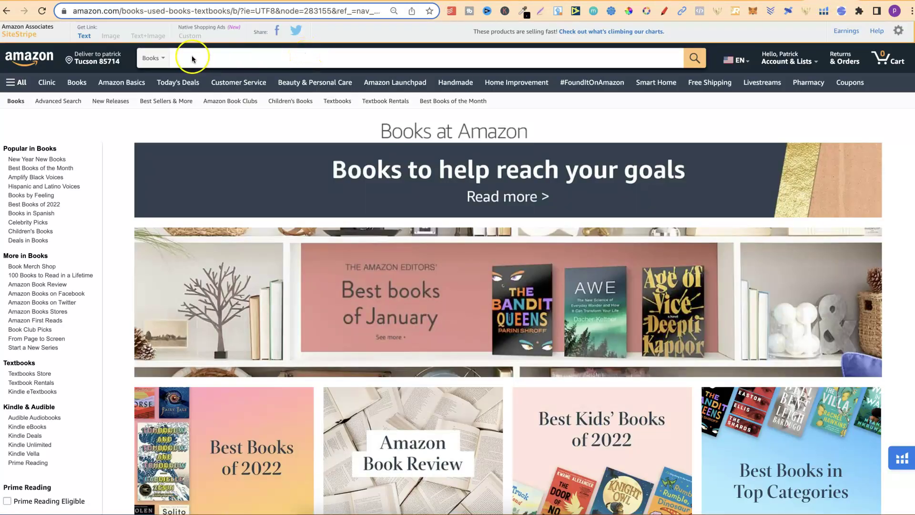
pyautogui.click(153, 58)
pyautogui.scroll(3, 180, 4)
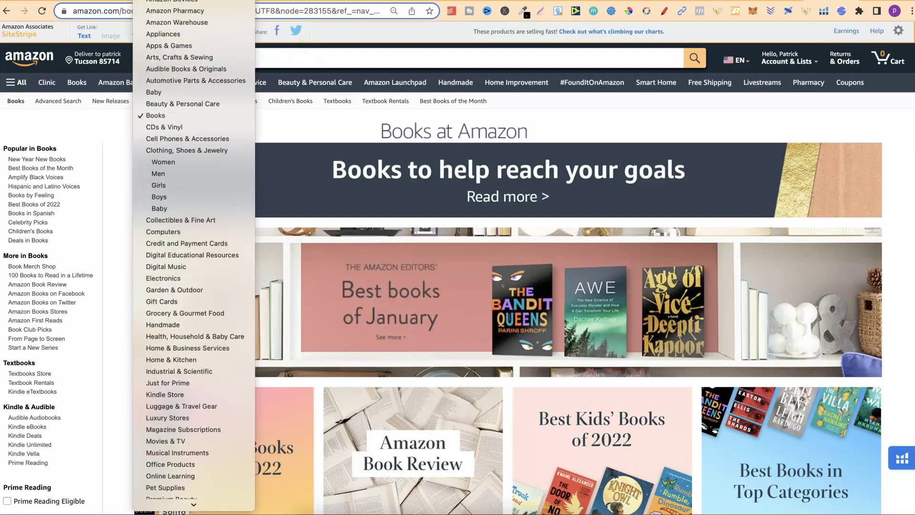
pyautogui.click(180, 5)
pyautogui.click(225, 57)
pyautogui.hotkey('ctrl', 'v')
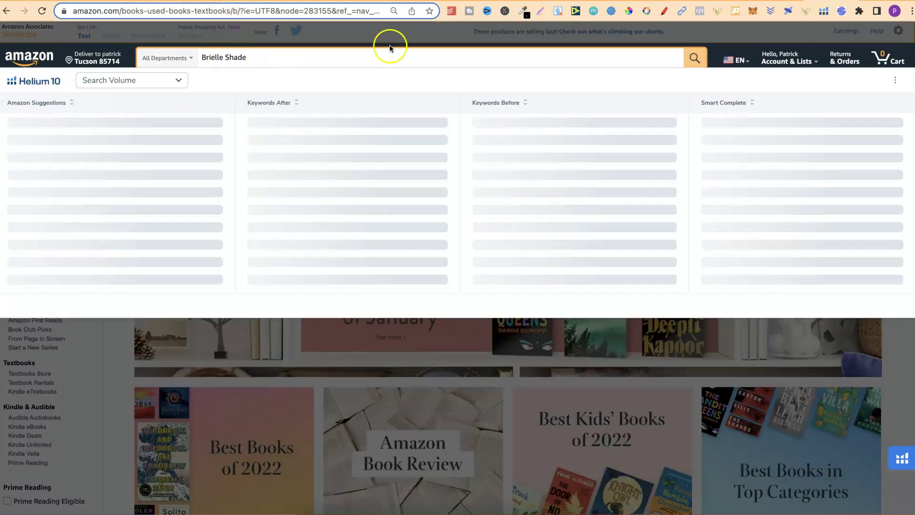
pyautogui.click(694, 58)
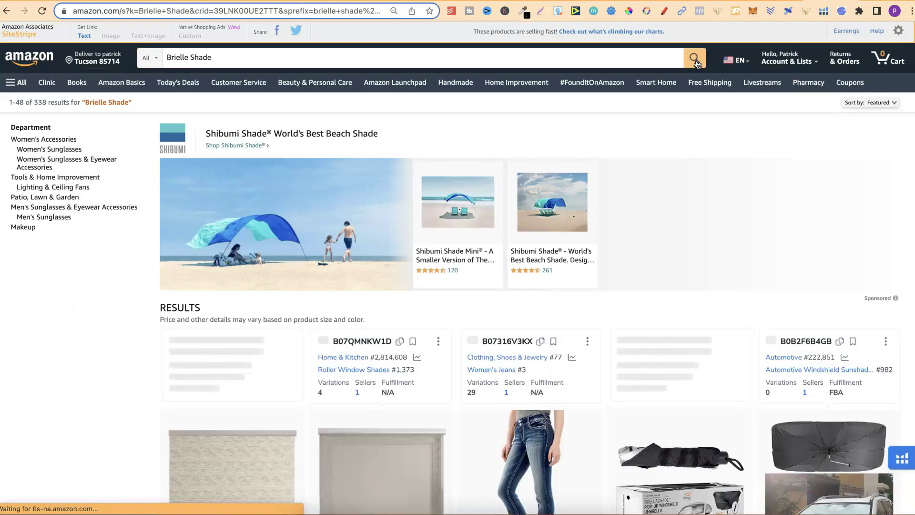
# - Examine the Amazon results for "Brielle Shade" for any books or authors already using the name
pyautogui.click(221, 58)
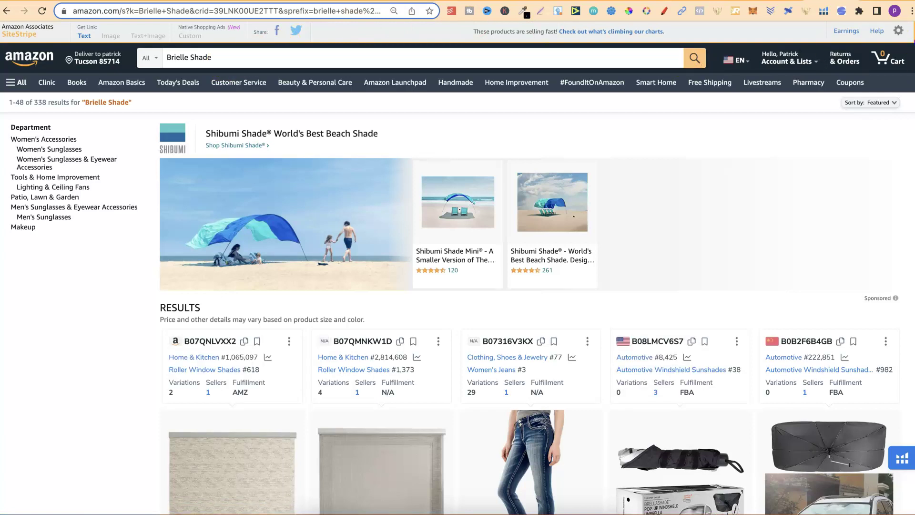
pyautogui.scroll(-6, 457, 267)
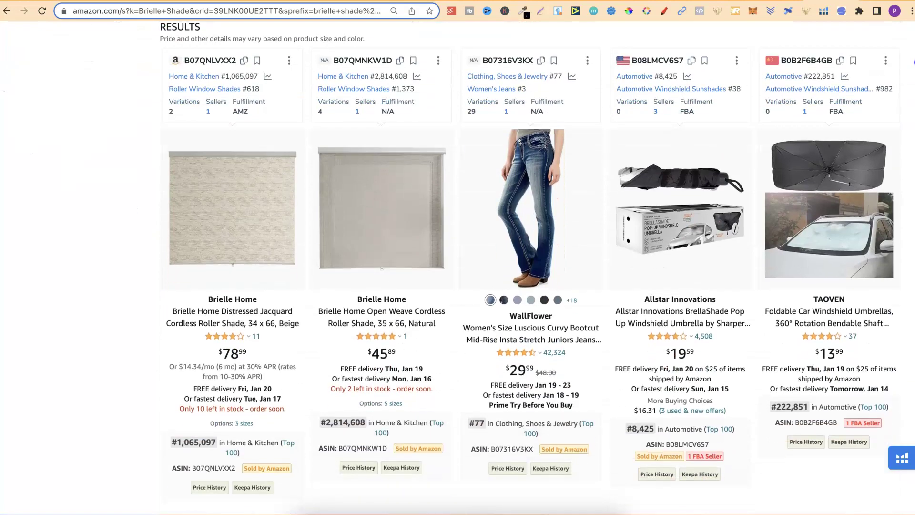
pyautogui.scroll(-8, 458, 267)
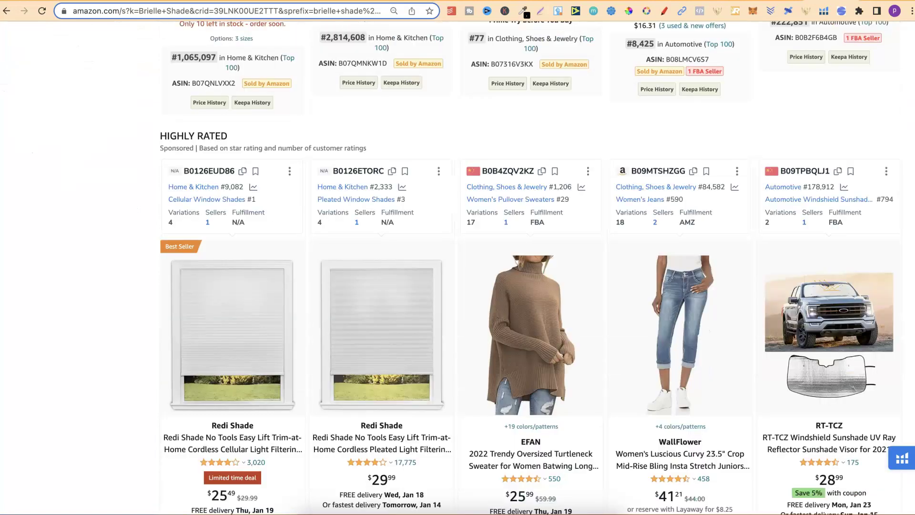
pyautogui.scroll(-2, 457, 267)
pyautogui.scroll(-10, 457, 267)
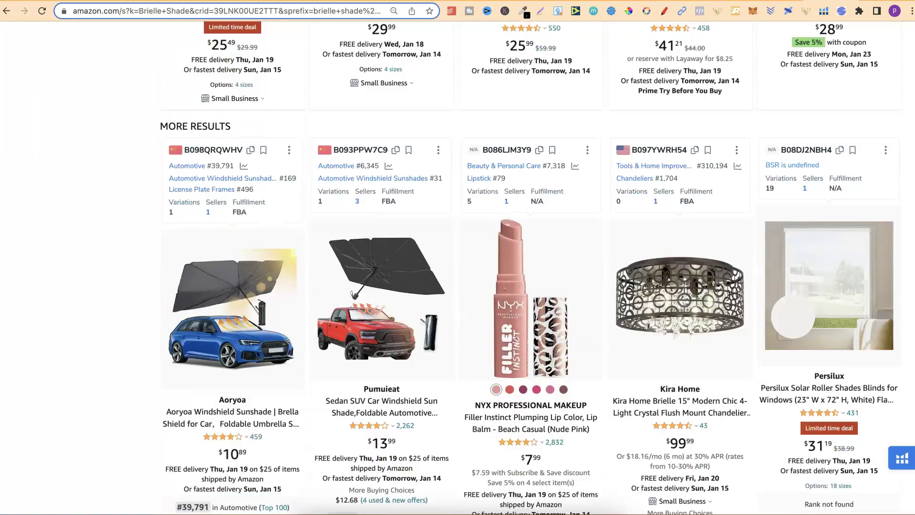
pyautogui.scroll(-14, 458, 267)
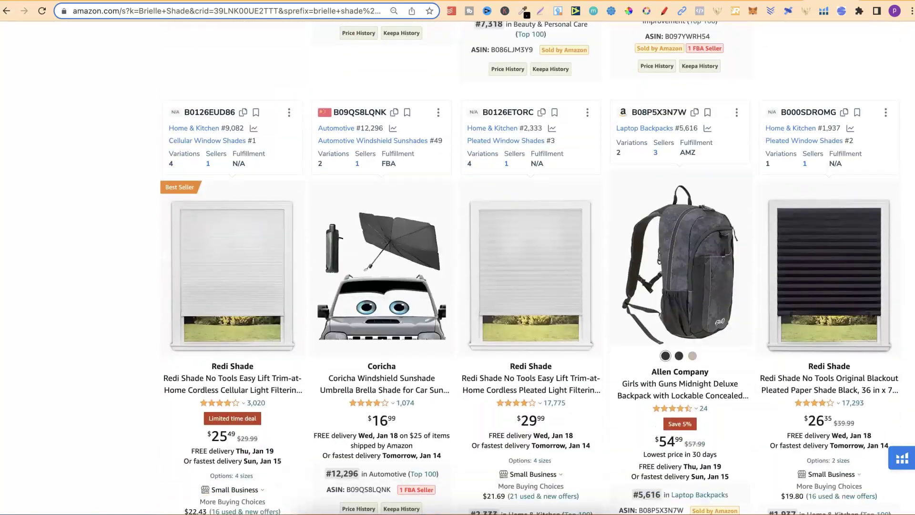
pyautogui.scroll(-10, 458, 267)
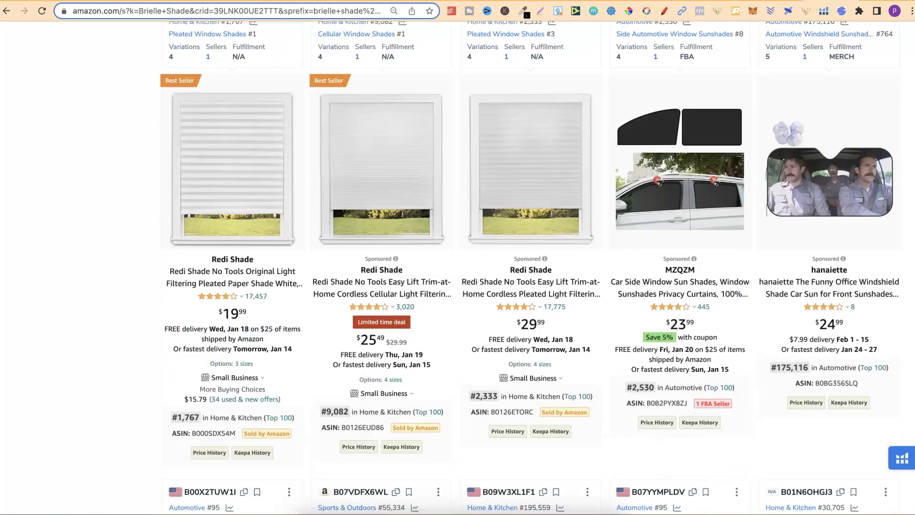
pyautogui.press('Home')
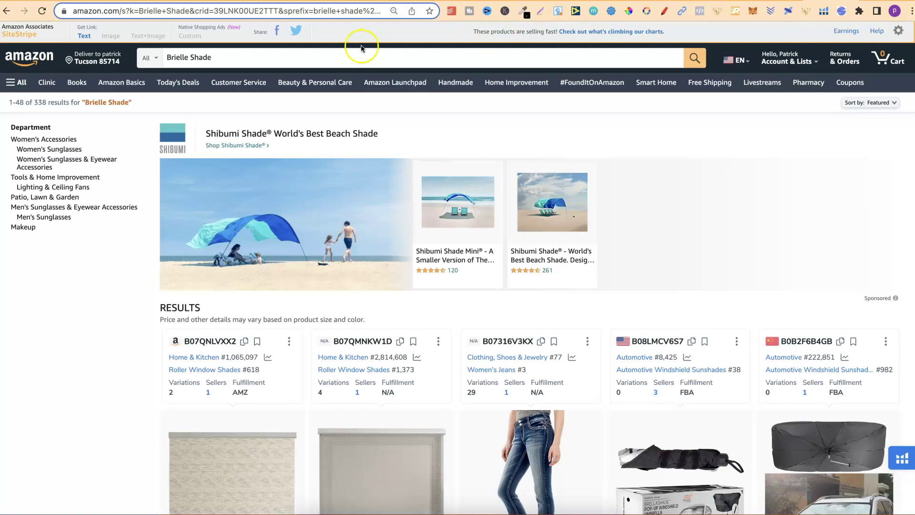
# - Revisit the unique girl names list in ChatGPT and the namecheckr and Amazon results for the chosen pen name
pyautogui.click(277, 1)
pyautogui.click(633, 214)
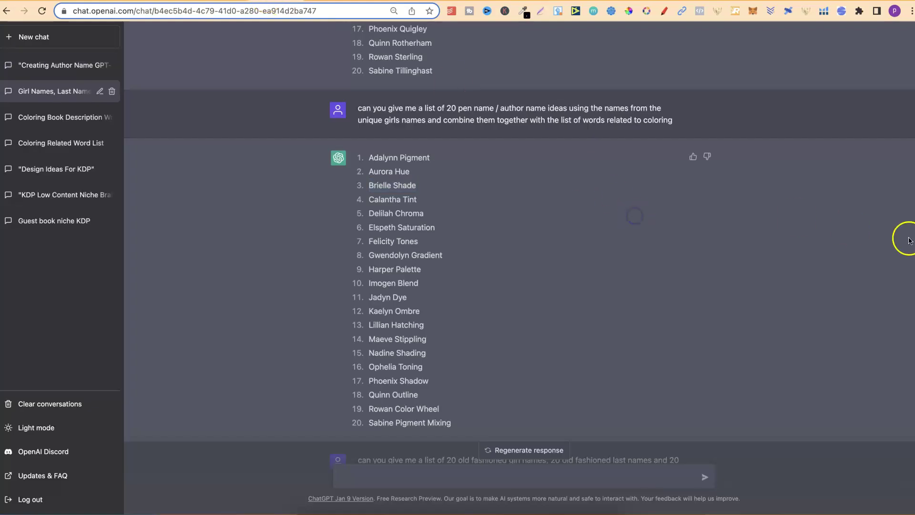
pyautogui.scroll(15, 913, 246)
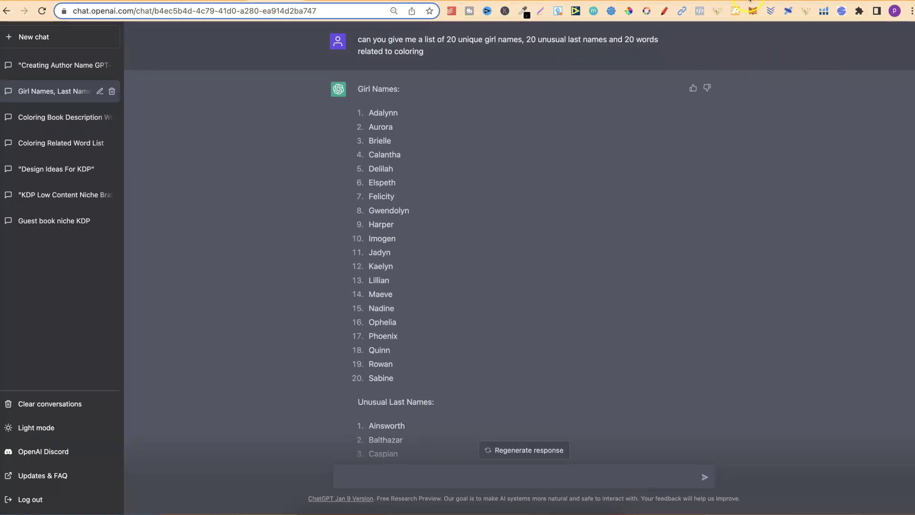
pyautogui.hotkey('ctrl', 'Tab')
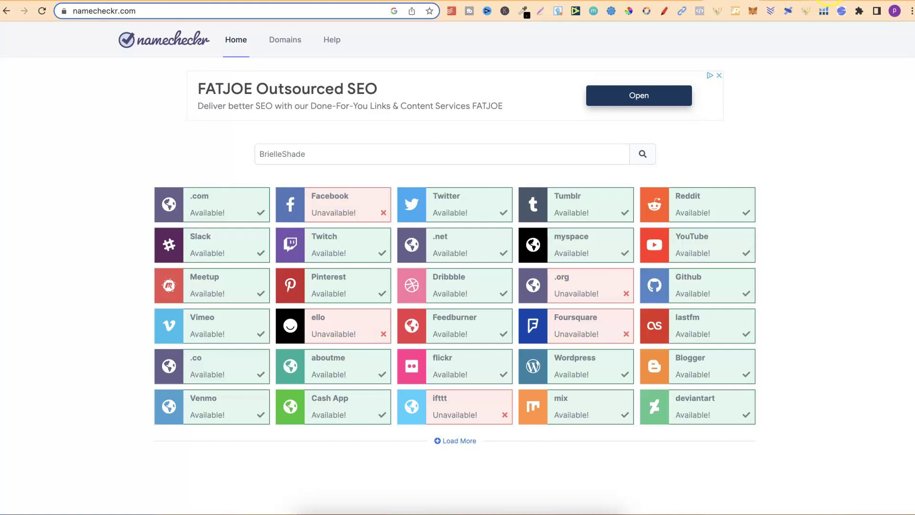
pyautogui.hotkey('ctrl', 'Tab')
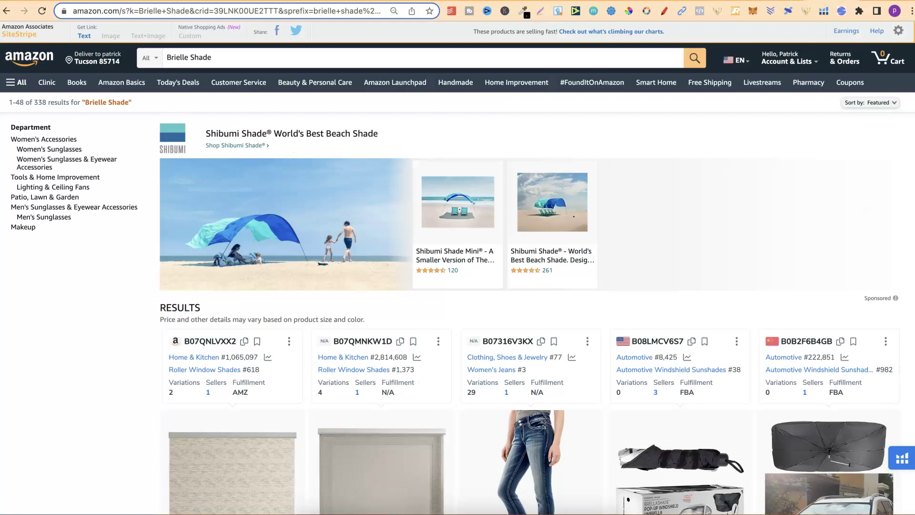